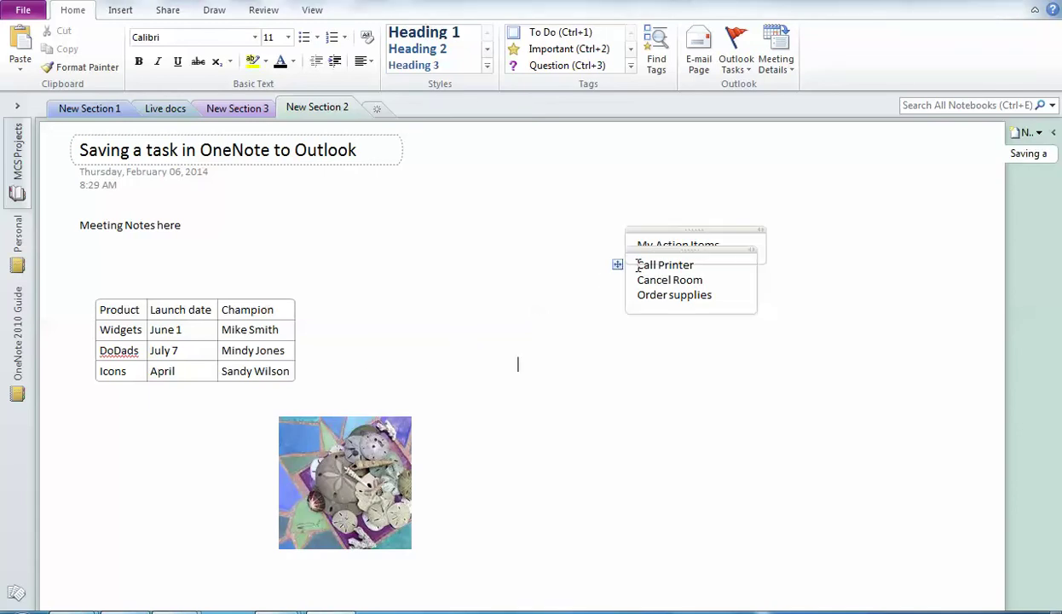
Flag the 'Call Printer' action item as an Outlook task due Today.
{"action": "left_click_drag", "start_coordinate": [638, 266], "coordinate": [691, 266]}
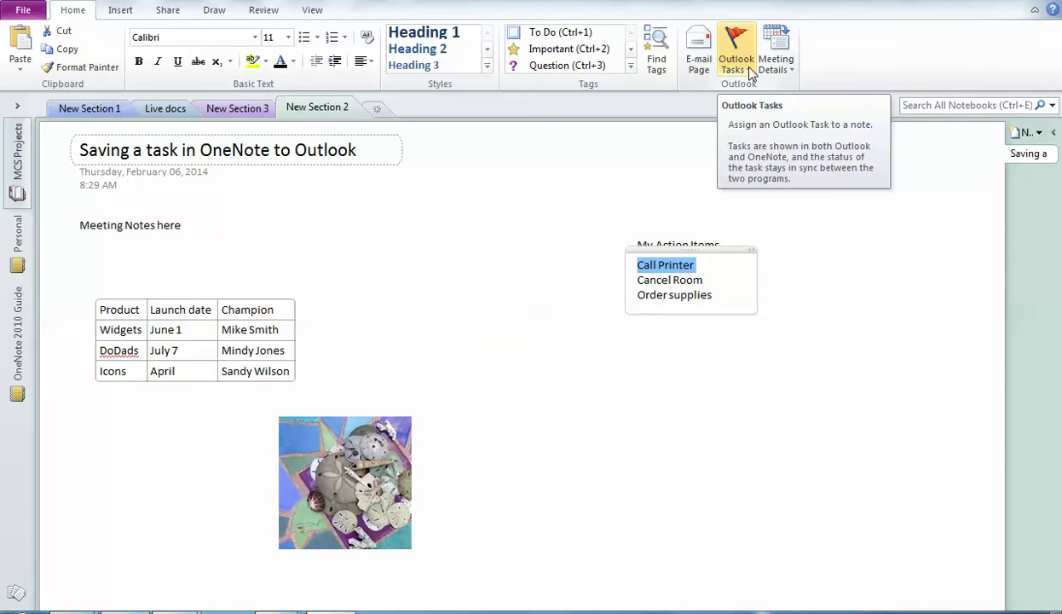
{"action": "left_click", "coordinate": [750, 74]}
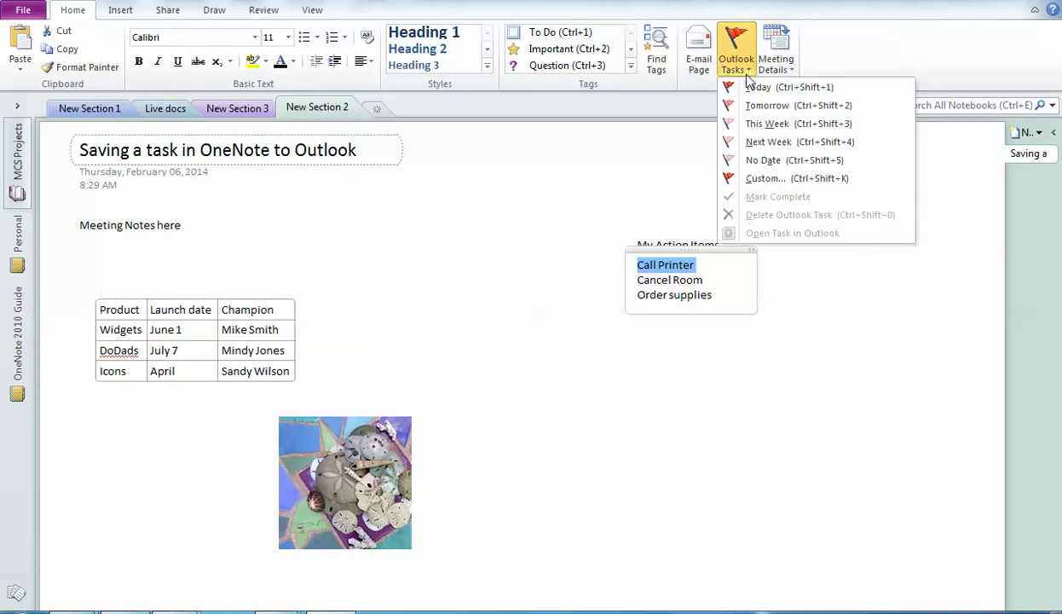
{"action": "left_click", "coordinate": [748, 89]}
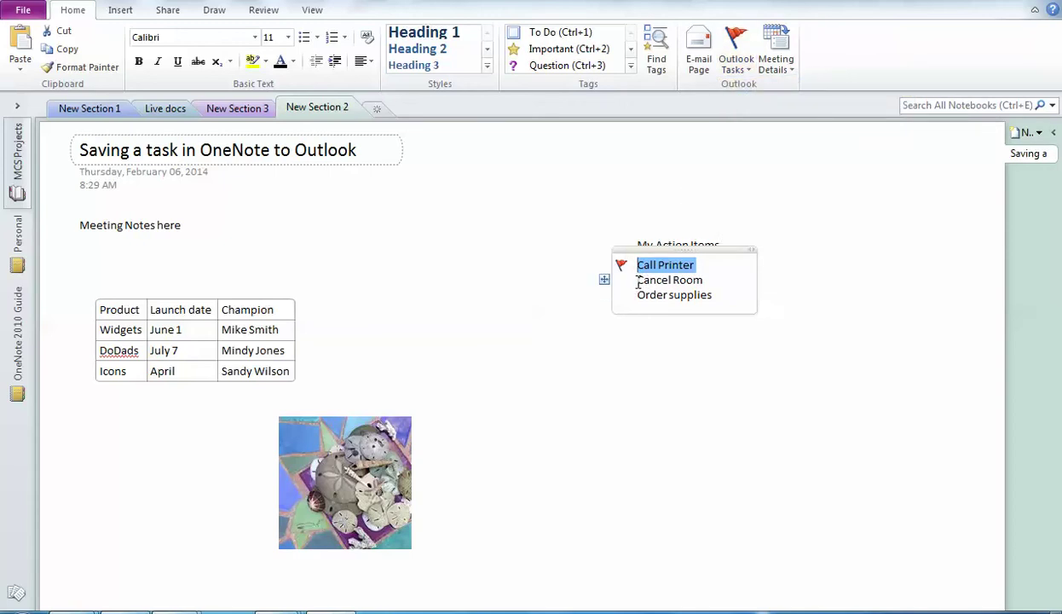
Flag 'Cancel Room' and 'Order supplies' together as Outlook tasks due This Week.
{"action": "left_click_drag", "start_coordinate": [638, 283], "coordinate": [716, 292]}
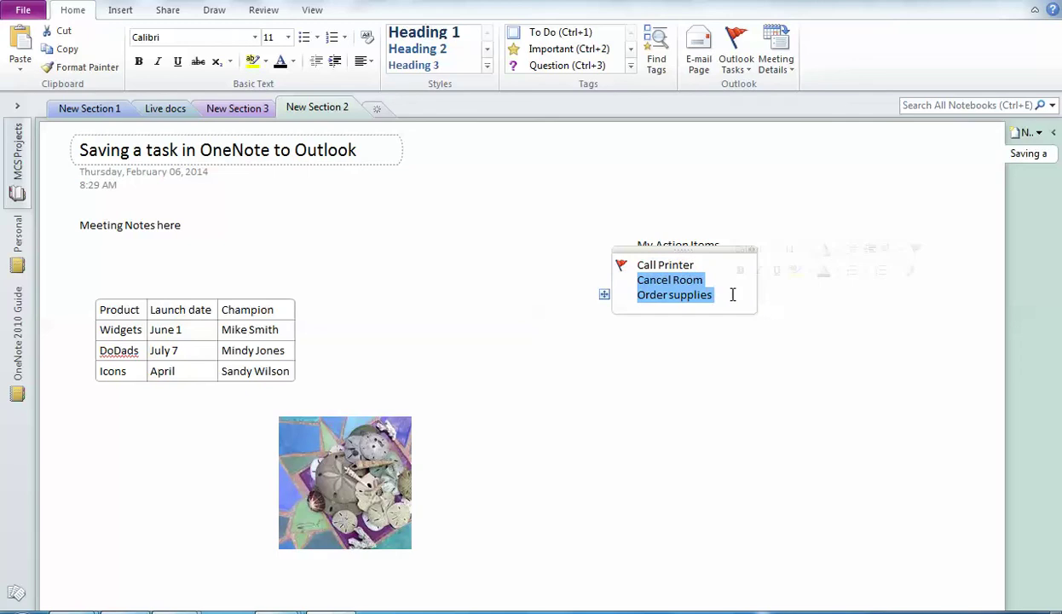
{"action": "left_click", "coordinate": [748, 73]}
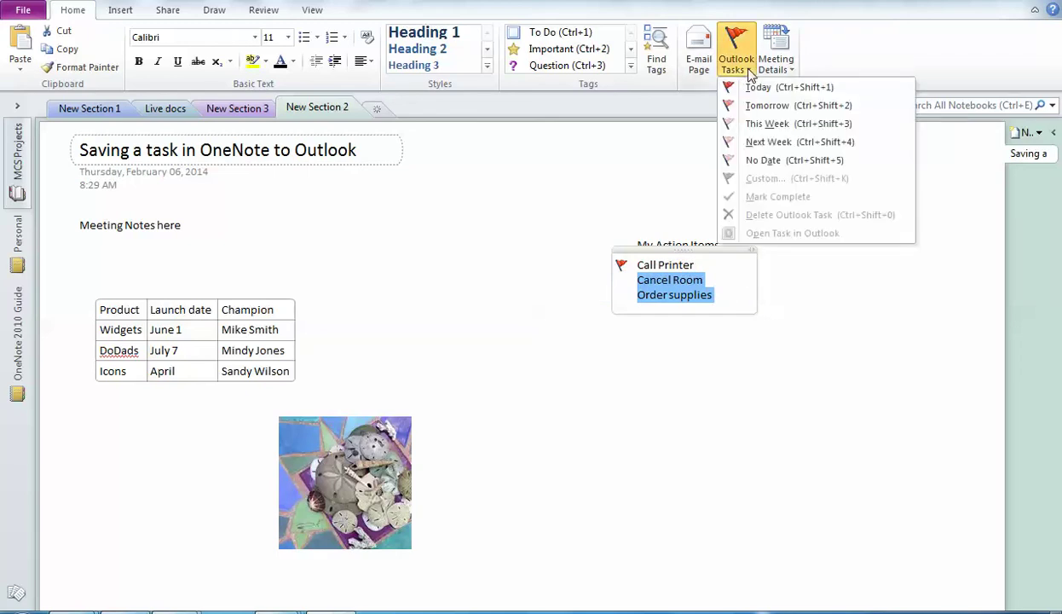
{"action": "left_click", "coordinate": [754, 126]}
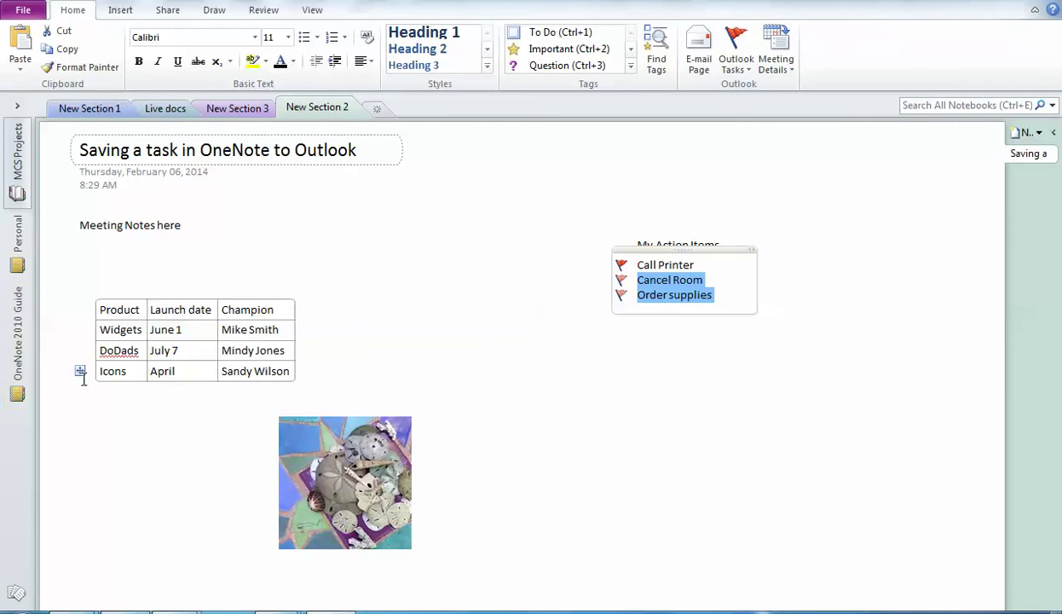
{"action": "mouse_move", "coordinate": [100, 350]}
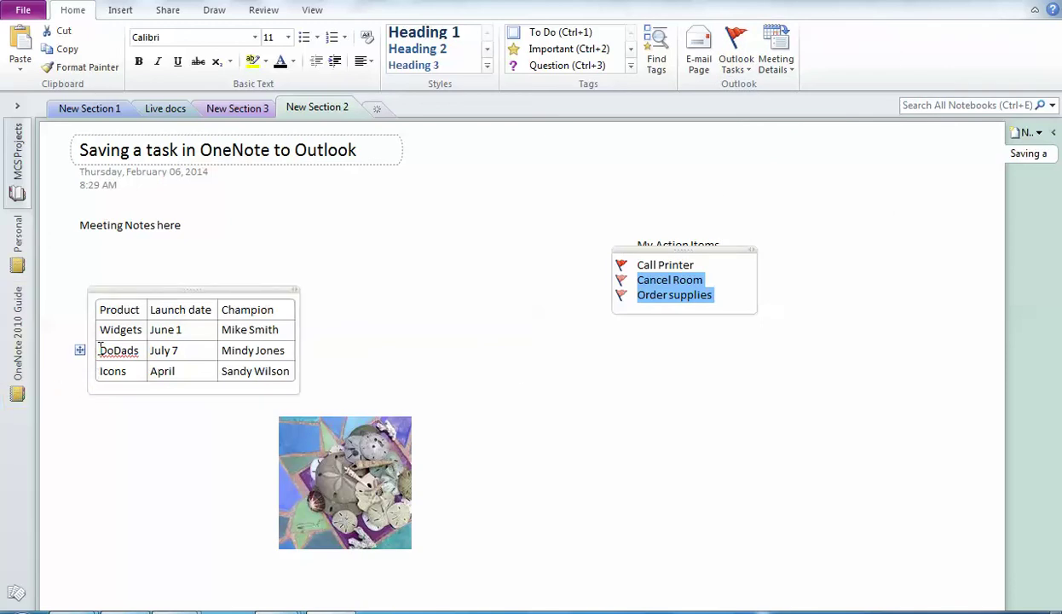
Flag 'DoDads' in the product table as an Outlook task due Tomorrow.
{"action": "left_click_drag", "start_coordinate": [100, 350], "coordinate": [141, 352]}
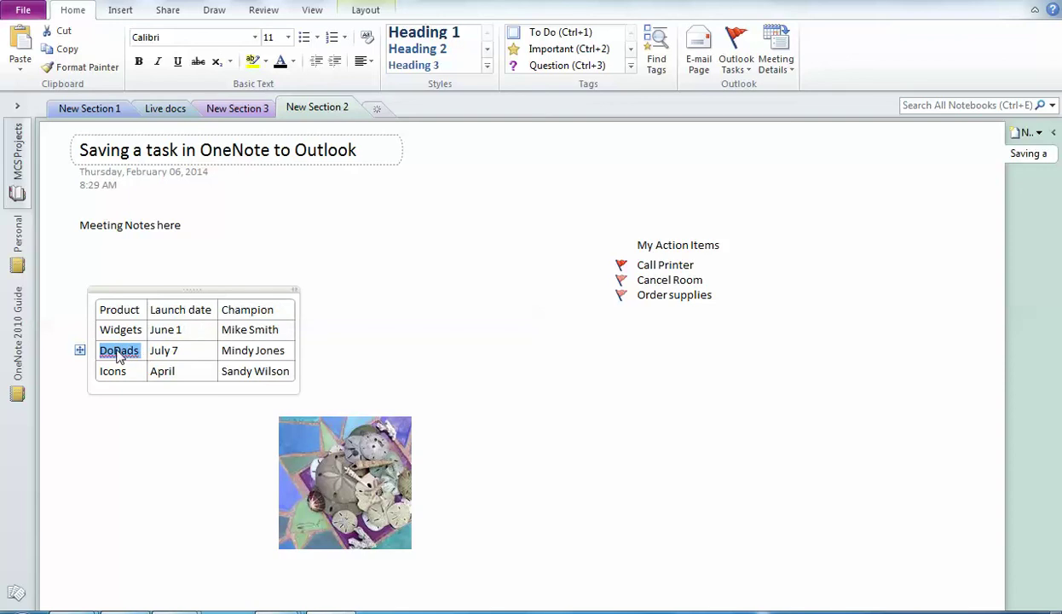
{"action": "right_click", "coordinate": [120, 356]}
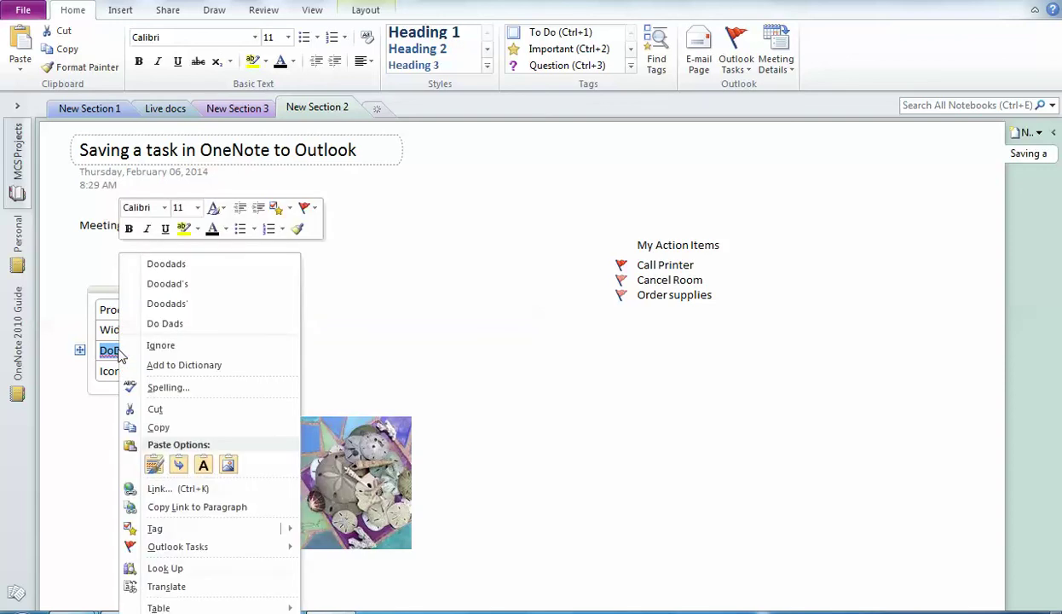
{"action": "mouse_move", "coordinate": [177, 547]}
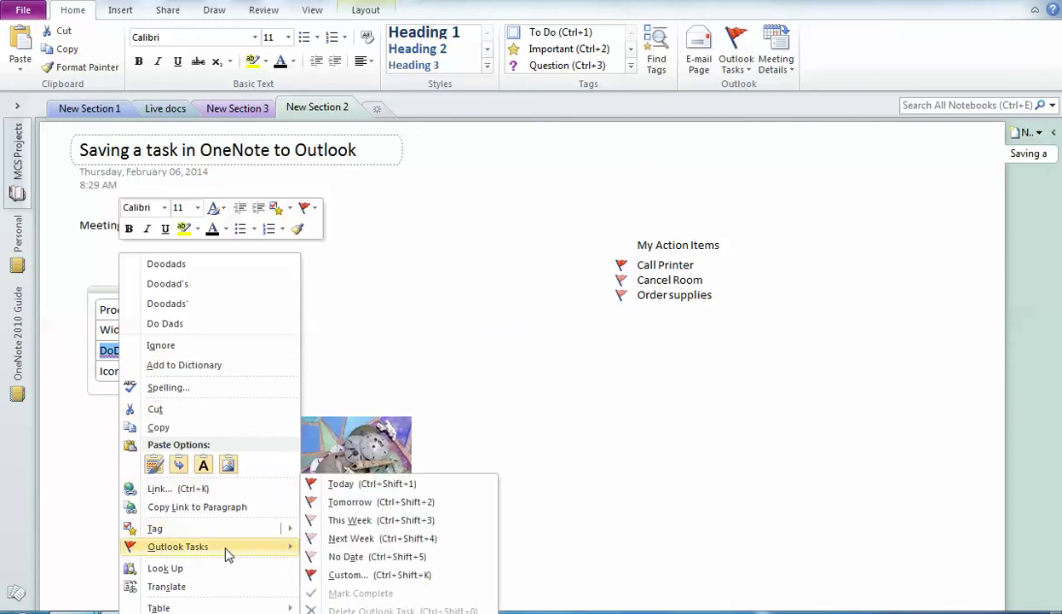
{"action": "left_click", "coordinate": [379, 504]}
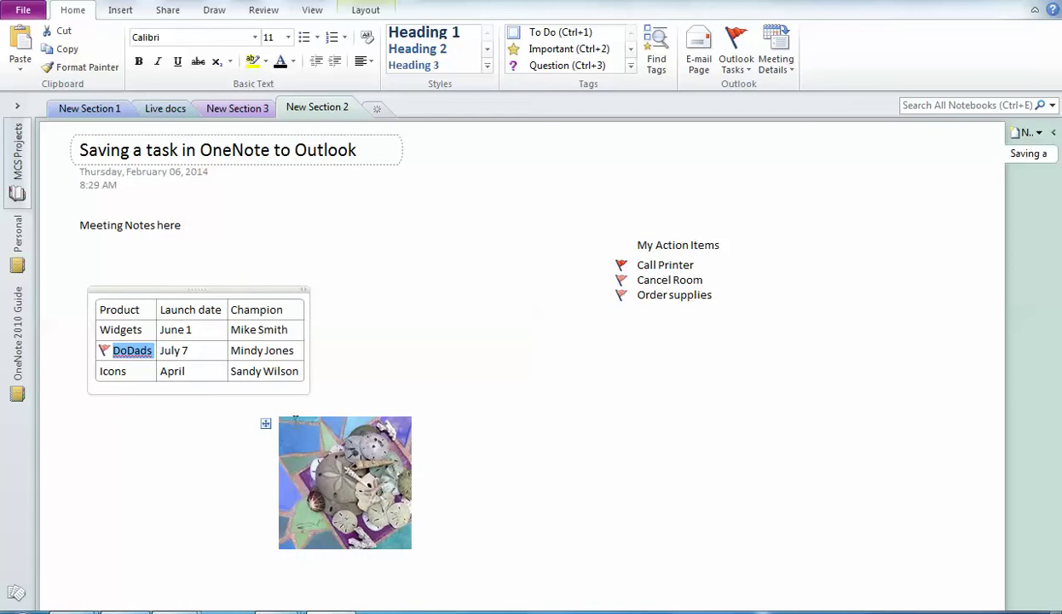
Flag the shell picture as an Outlook task due Next Week, then deselect it.
{"action": "left_click", "coordinate": [316, 437]}
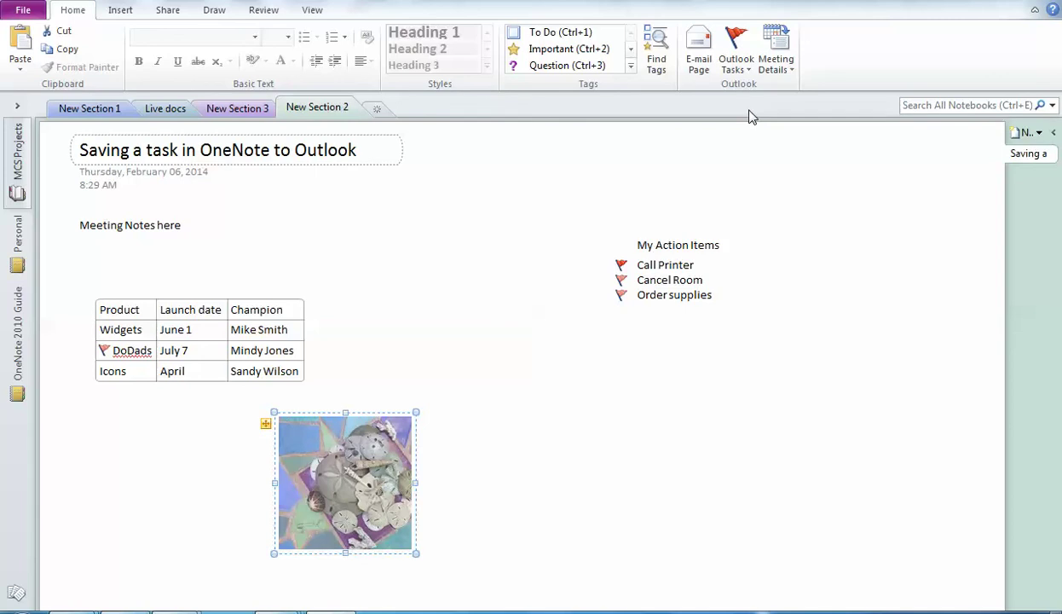
{"action": "left_click", "coordinate": [749, 74]}
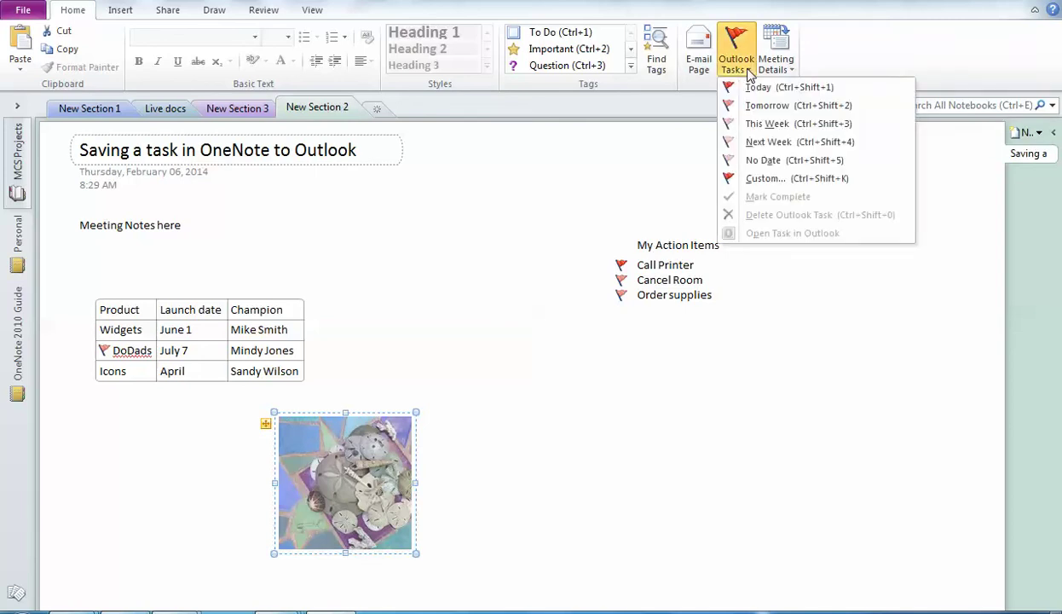
{"action": "left_click", "coordinate": [741, 142]}
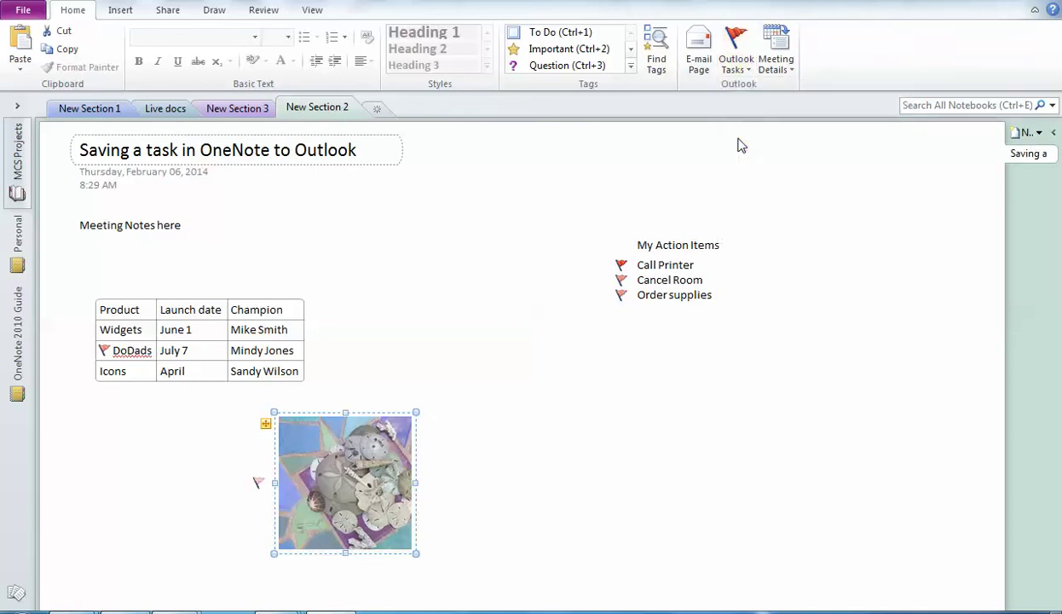
{"action": "left_click", "coordinate": [438, 304]}
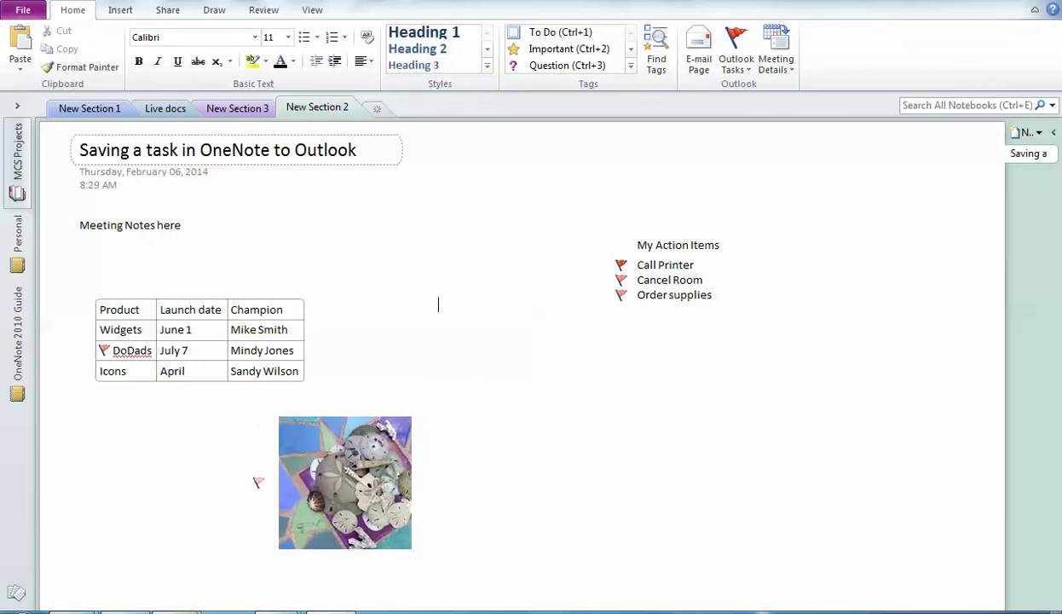
In Outlook Tasks, open the picture's task and follow its OneNote link to the meeting-notes page.
{"action": "mouse_move", "coordinate": [167, 609]}
{"action": "left_click", "coordinate": [166, 586]}
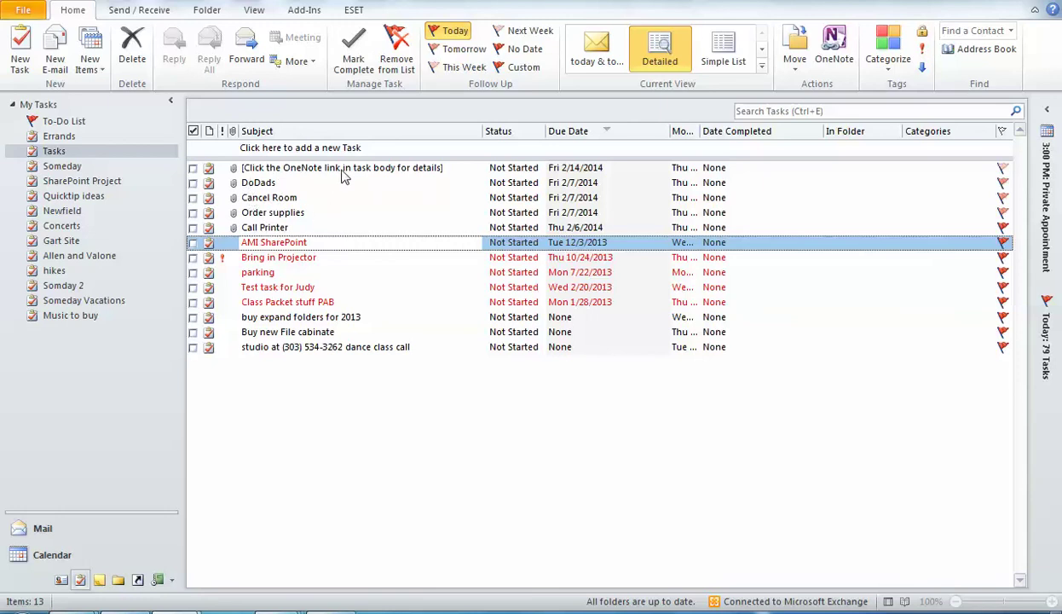
{"action": "left_click", "coordinate": [221, 171]}
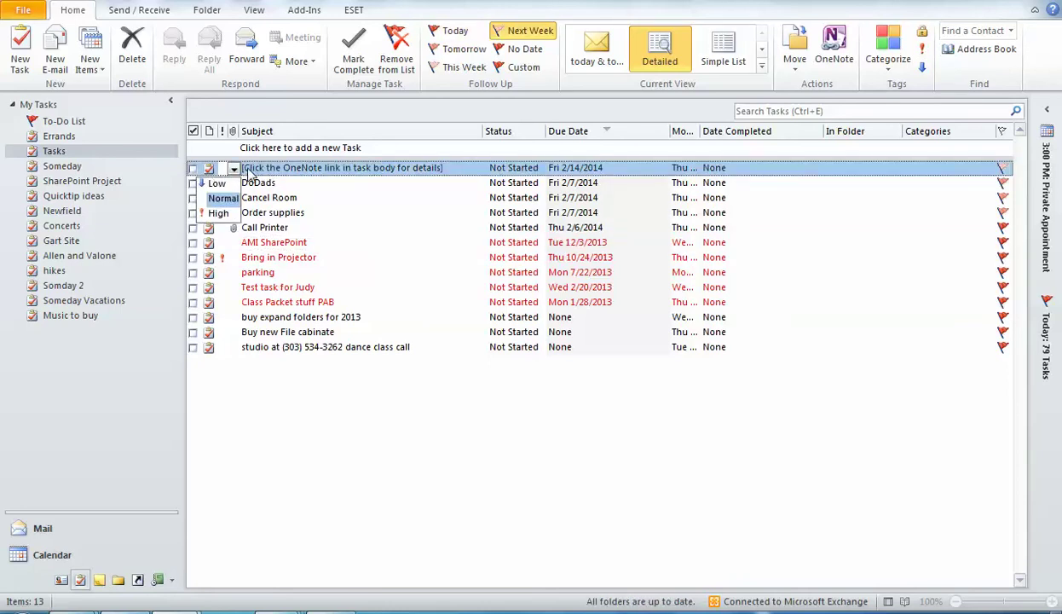
{"action": "double_click", "coordinate": [252, 173]}
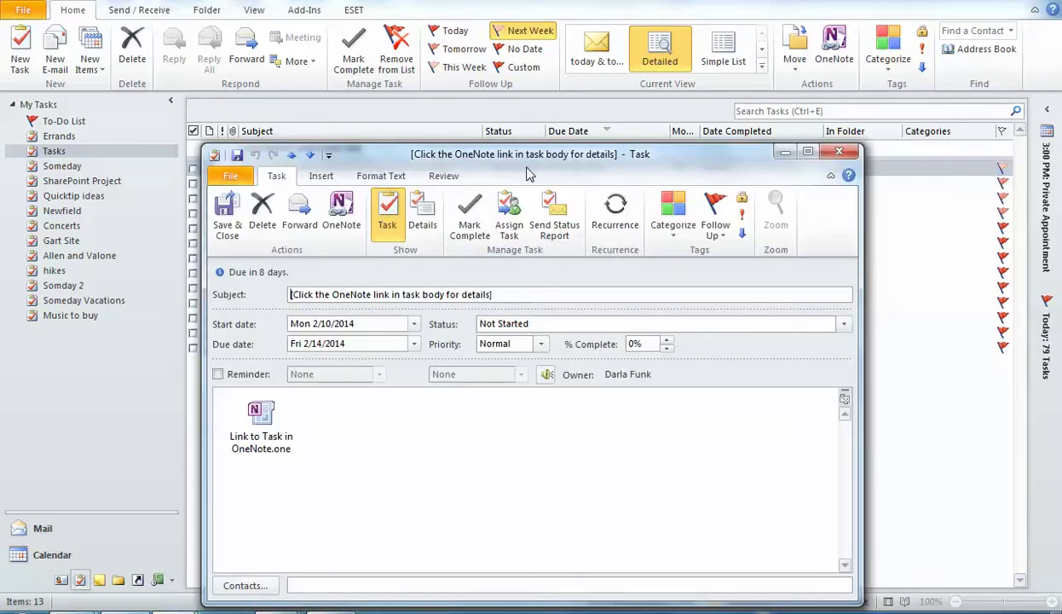
{"action": "left_click_drag", "start_coordinate": [512, 160], "coordinate": [496, 120]}
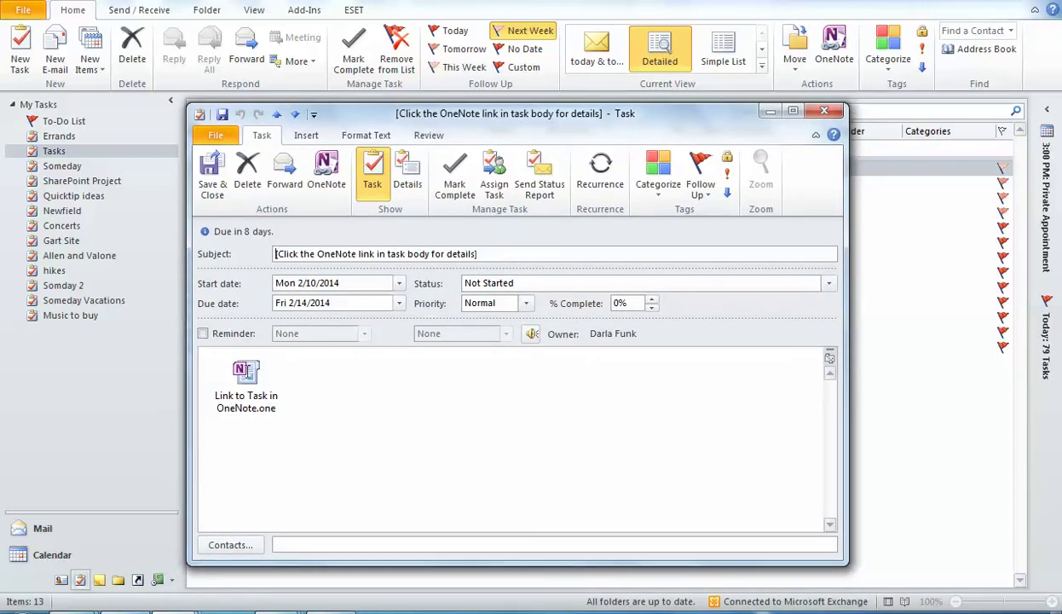
{"action": "double_click", "coordinate": [246, 382]}
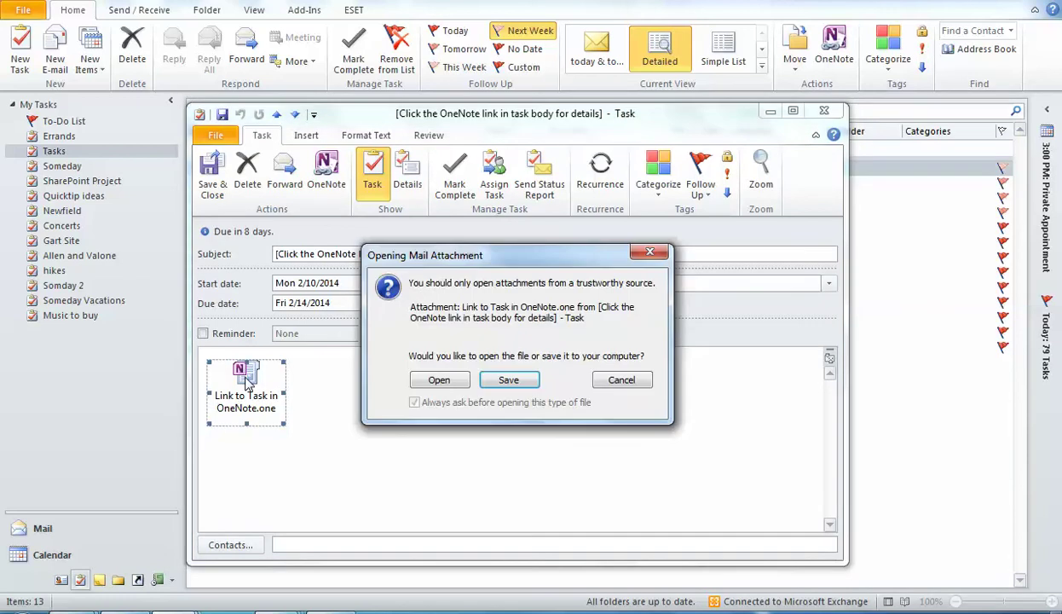
{"action": "left_click", "coordinate": [438, 379]}
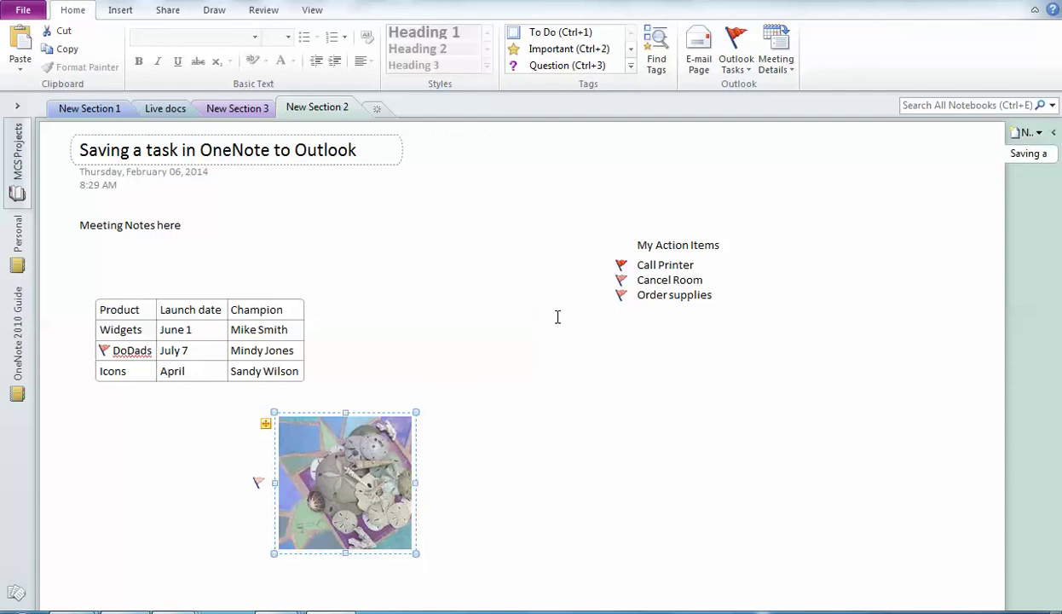
{"action": "mouse_move", "coordinate": [669, 280]}
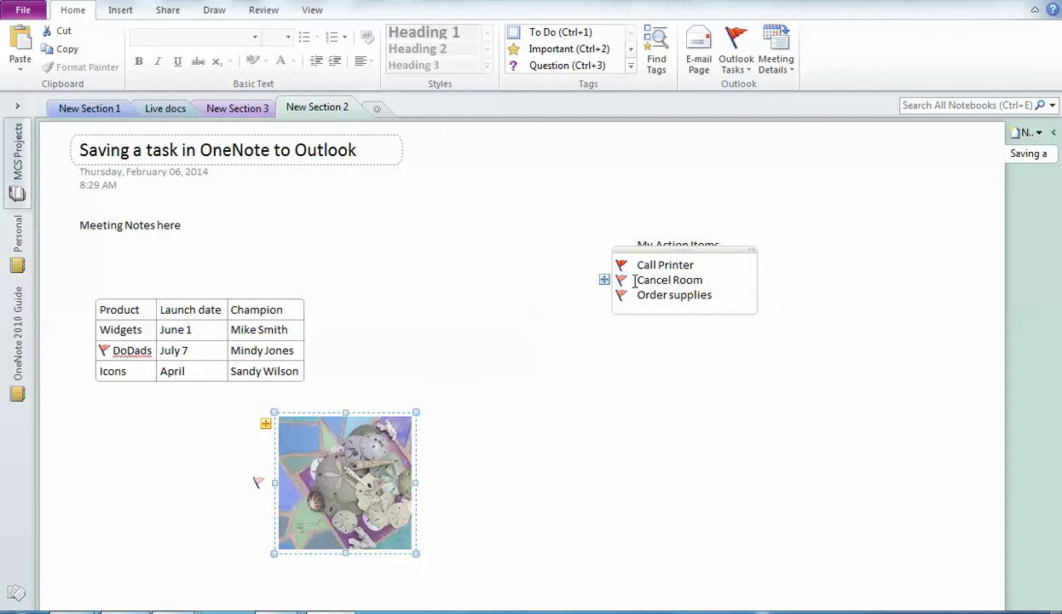
Delete the Outlook task for 'Cancel Room' from its right-click menu.
{"action": "left_click", "coordinate": [634, 280]}
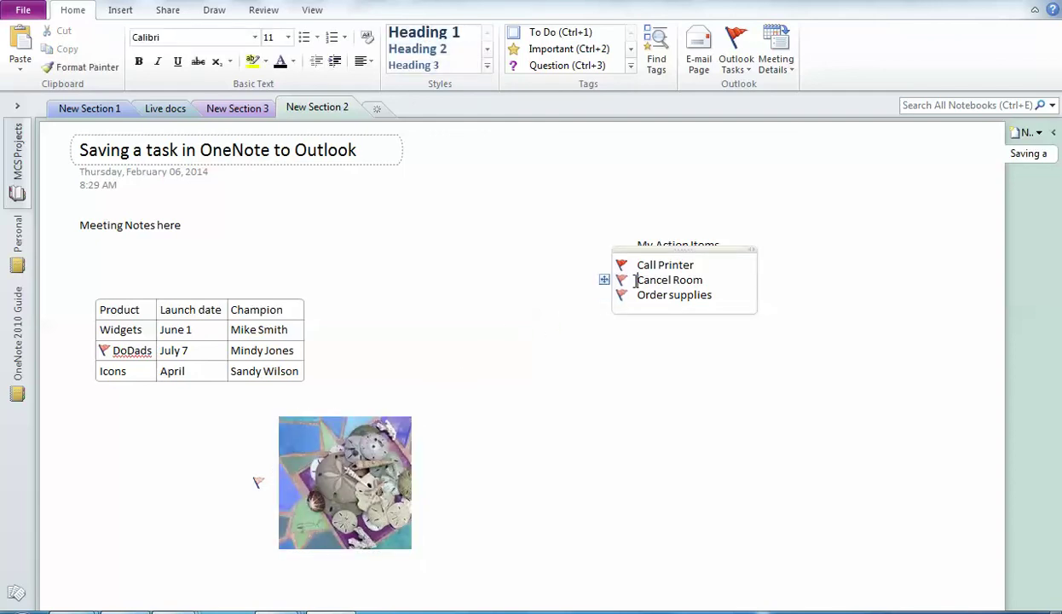
{"action": "left_click_drag", "start_coordinate": [634, 280], "coordinate": [689, 290]}
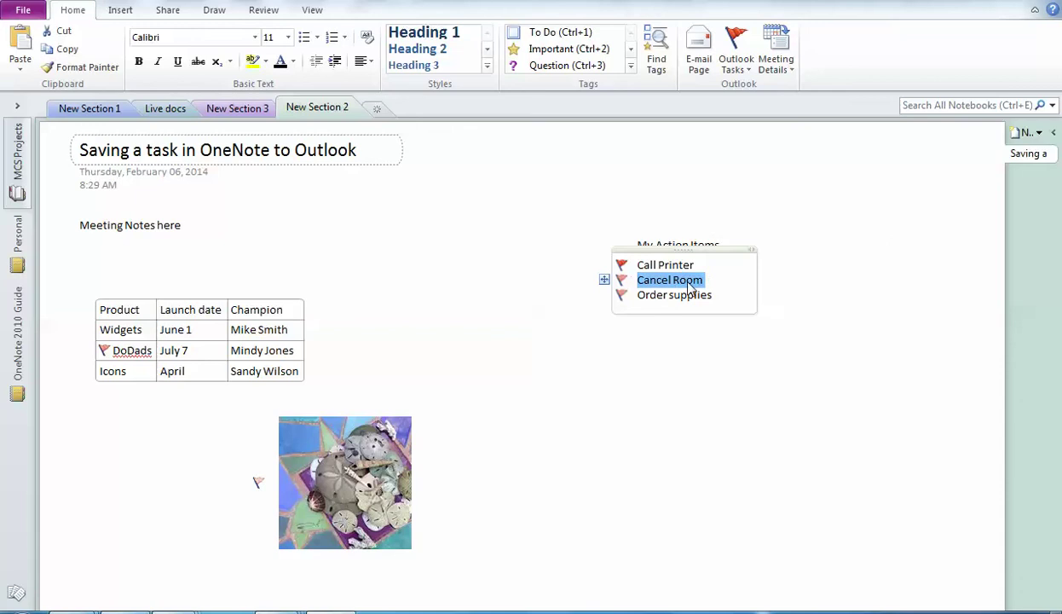
{"action": "right_click", "coordinate": [690, 289]}
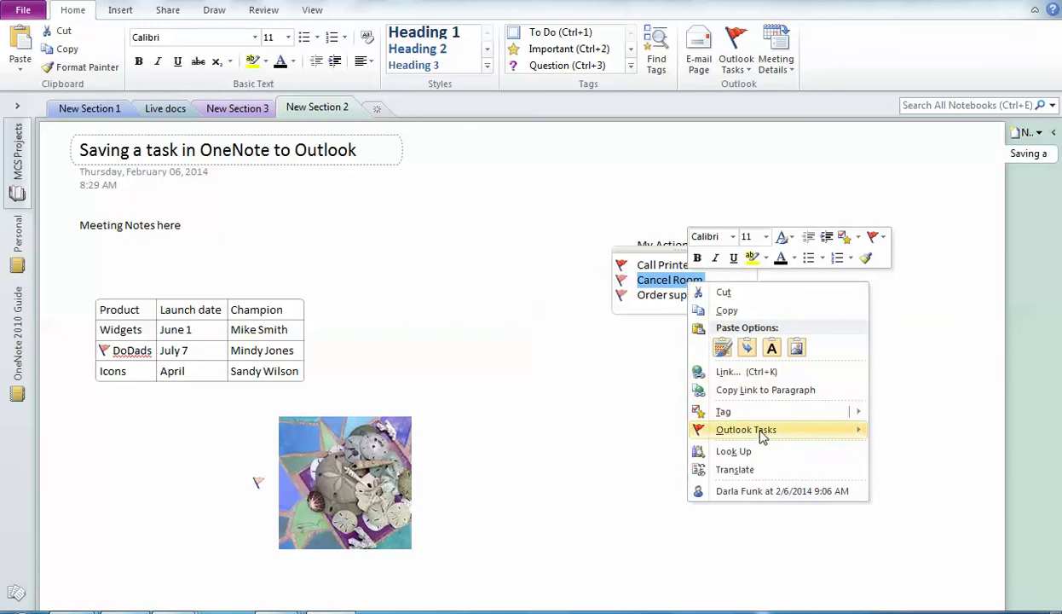
{"action": "mouse_move", "coordinate": [746, 430]}
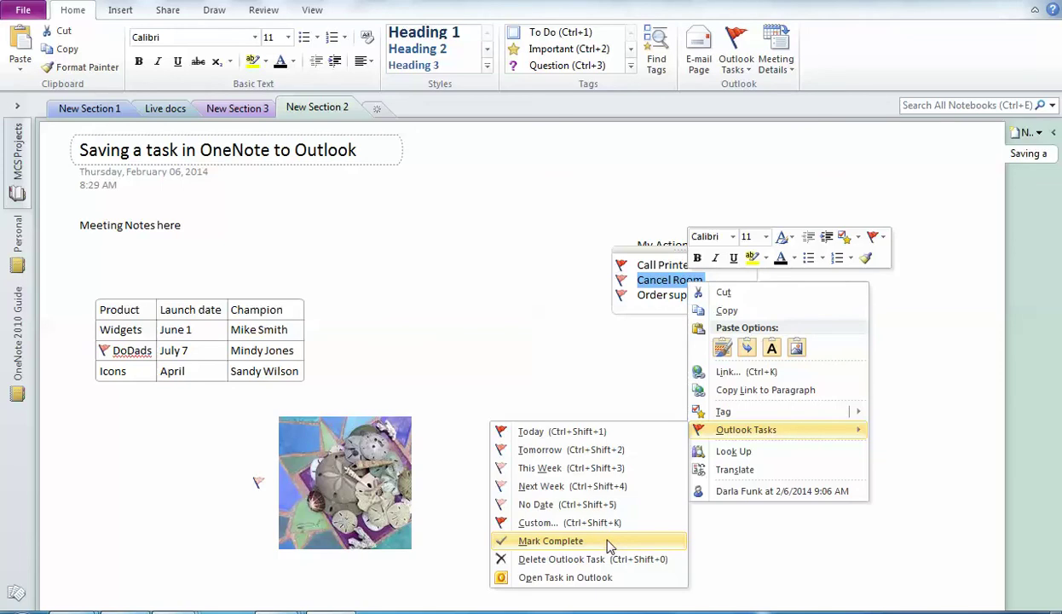
{"action": "left_click", "coordinate": [610, 559]}
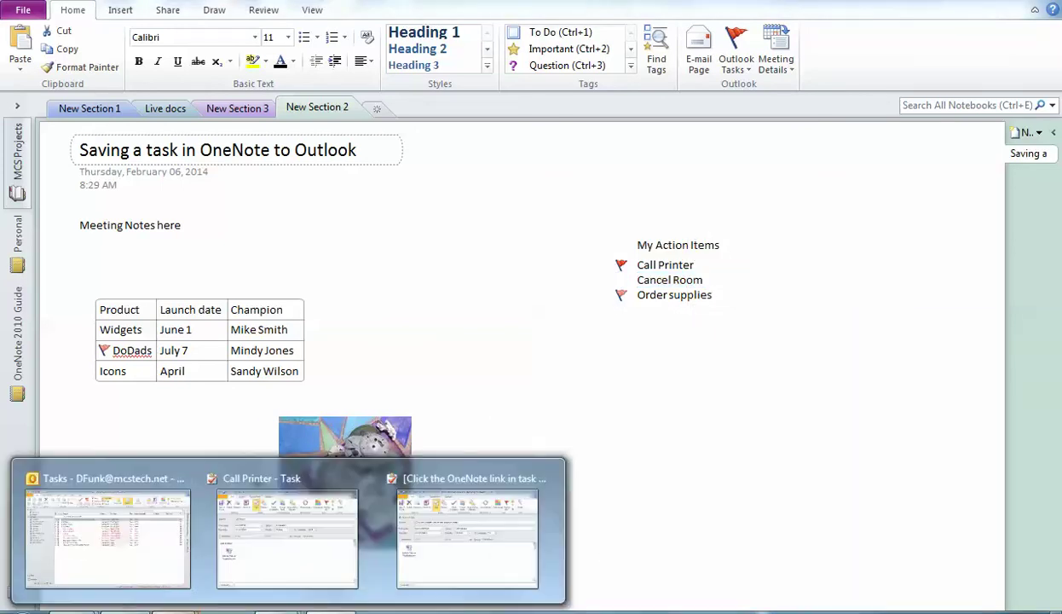
Check that 'Cancel Room' is gone from Outlook's task list, then return to OneNote.
{"action": "left_click", "coordinate": [154, 570]}
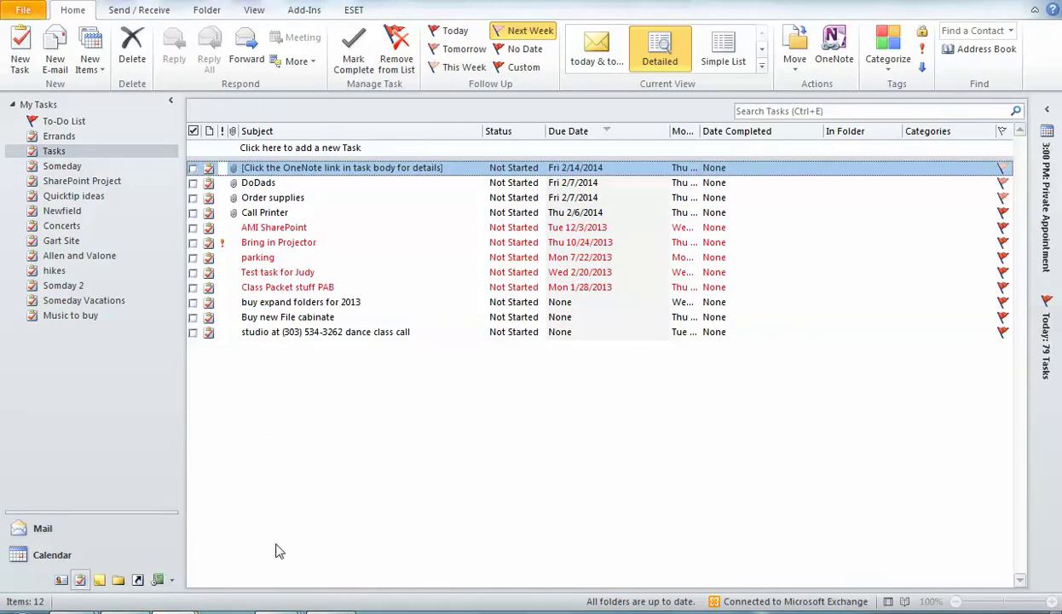
{"action": "key", "text": "alt+Tab"}
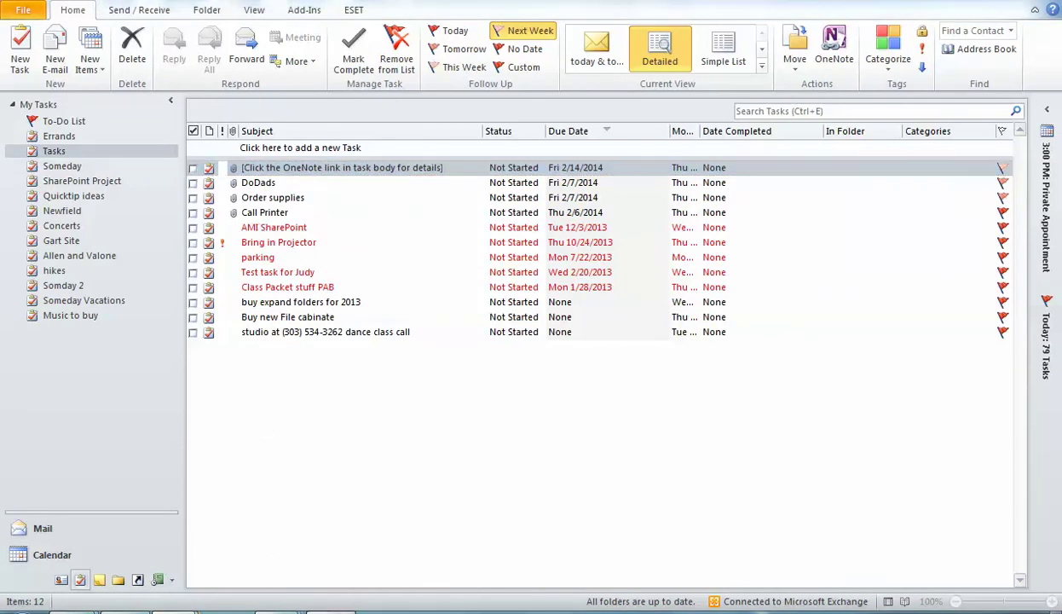